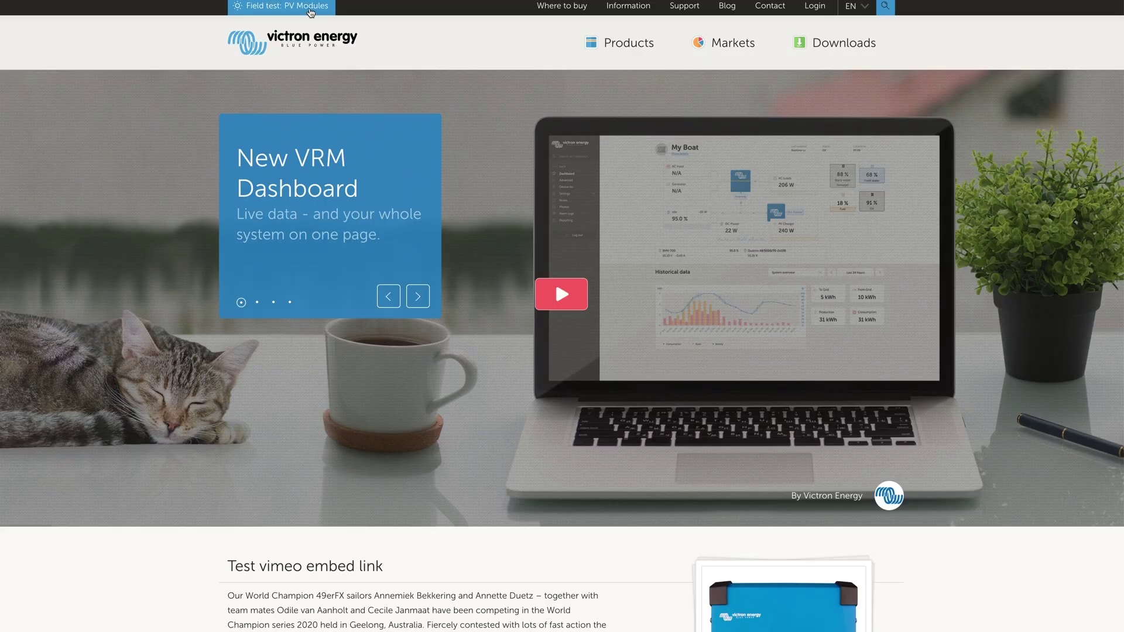
# Open the 'Field test: PV Modules' panel showing Mono, Split-cell, Poly and Perc results
pyautogui.click(310, 8)
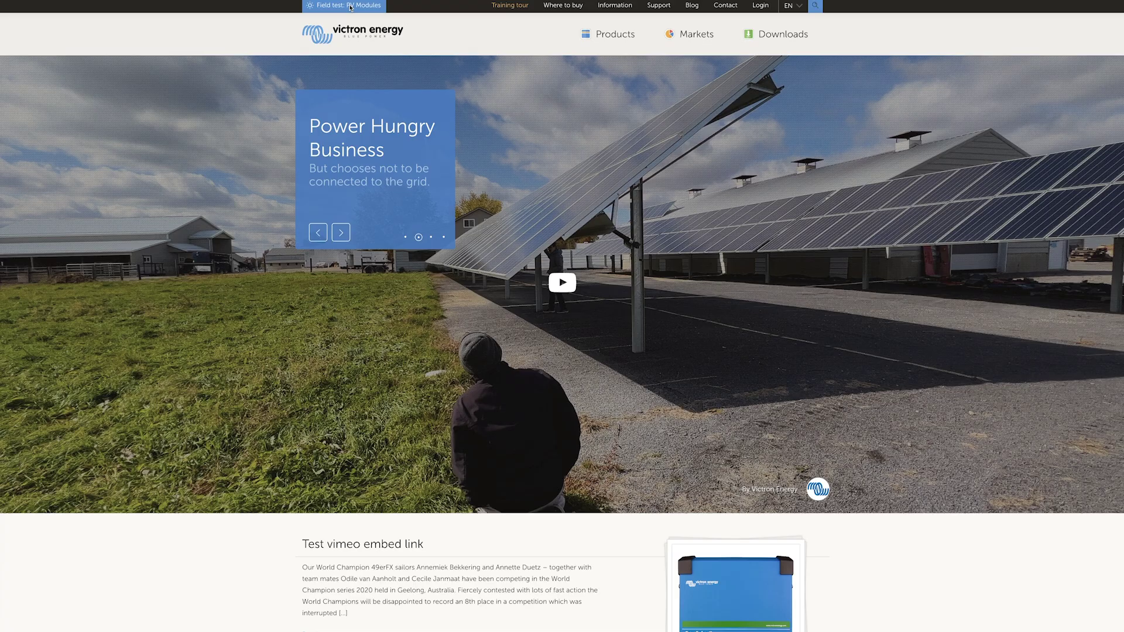
pyautogui.click(352, 7)
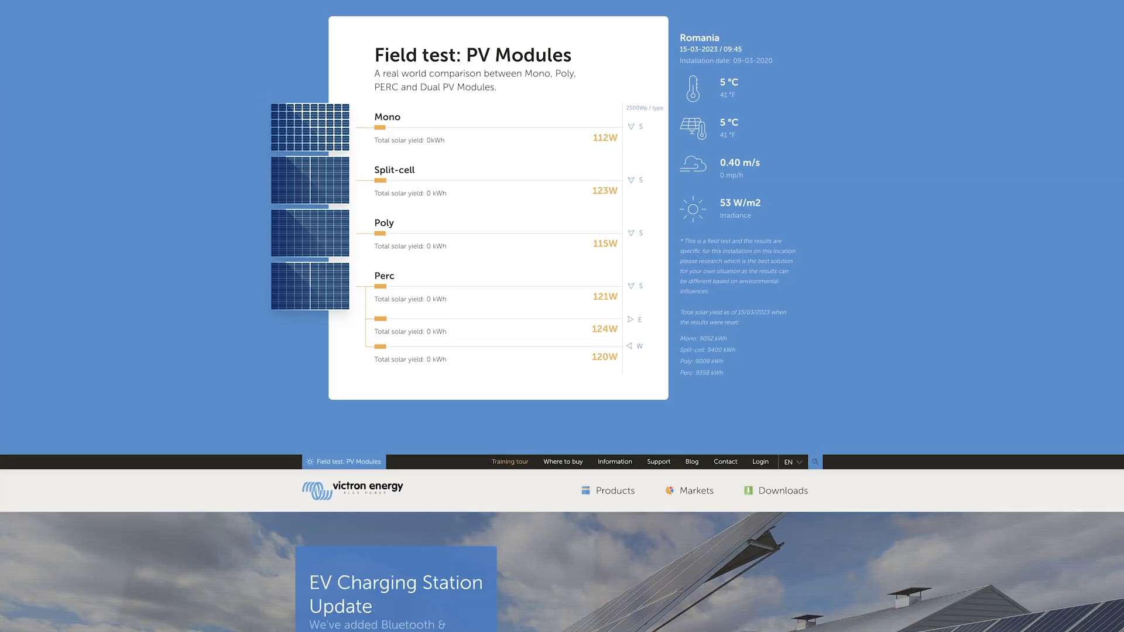